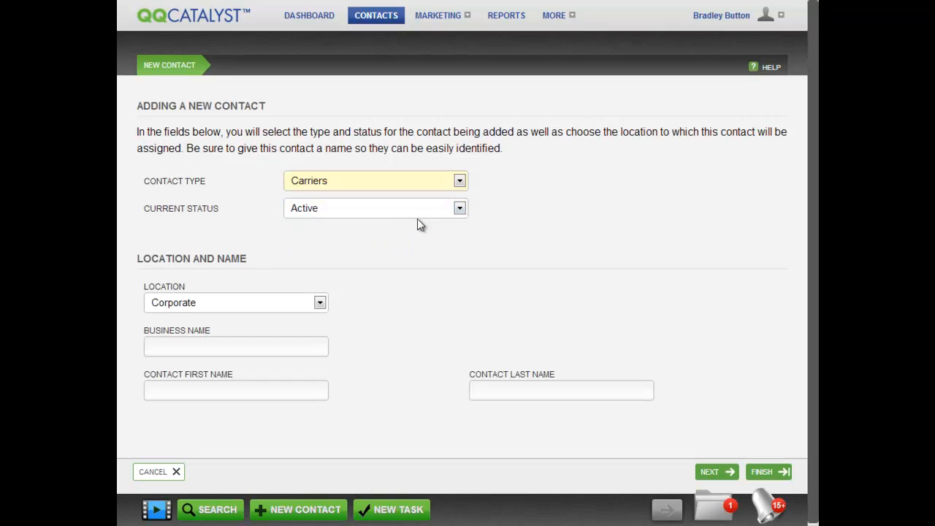
# Keep the new carrier contact Active, assign it to the Corporate location, and continue.
pyautogui.click(458, 210)
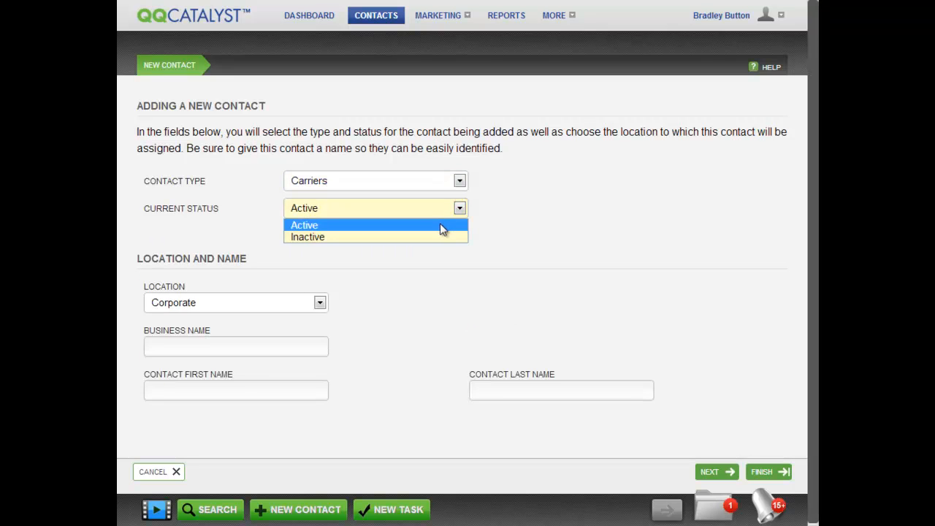
pyautogui.click(441, 227)
pyautogui.click(320, 303)
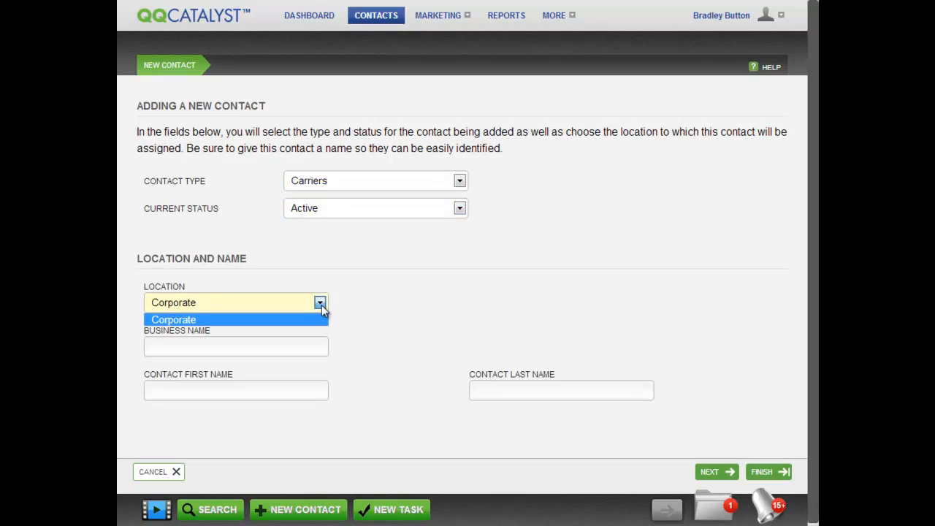
pyautogui.click(315, 320)
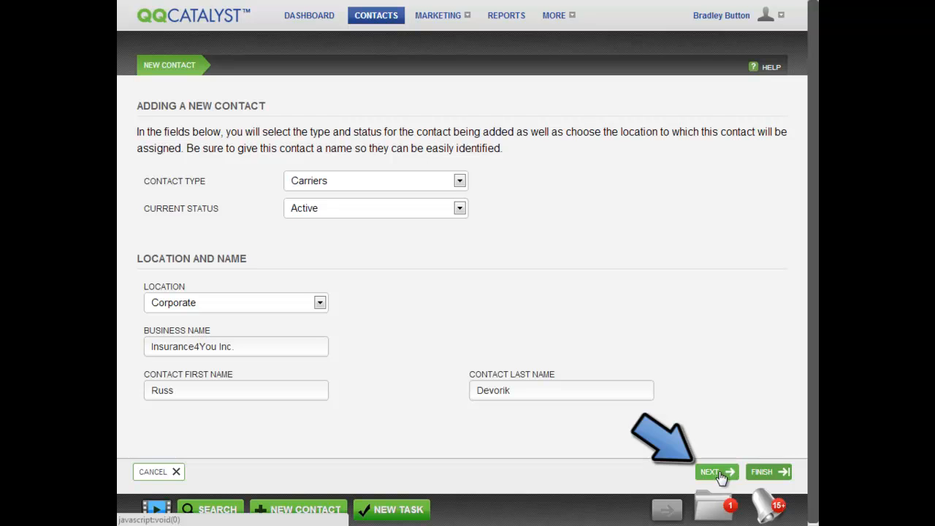
pyautogui.click(720, 473)
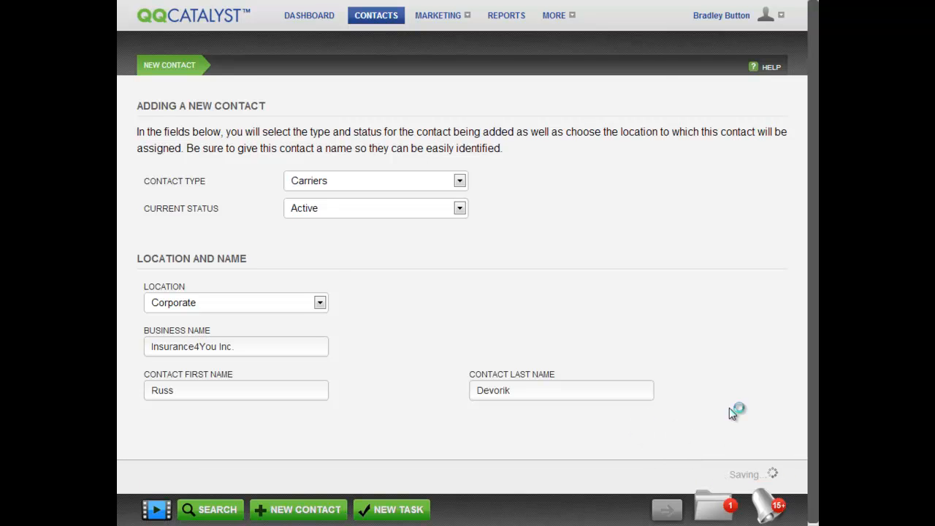
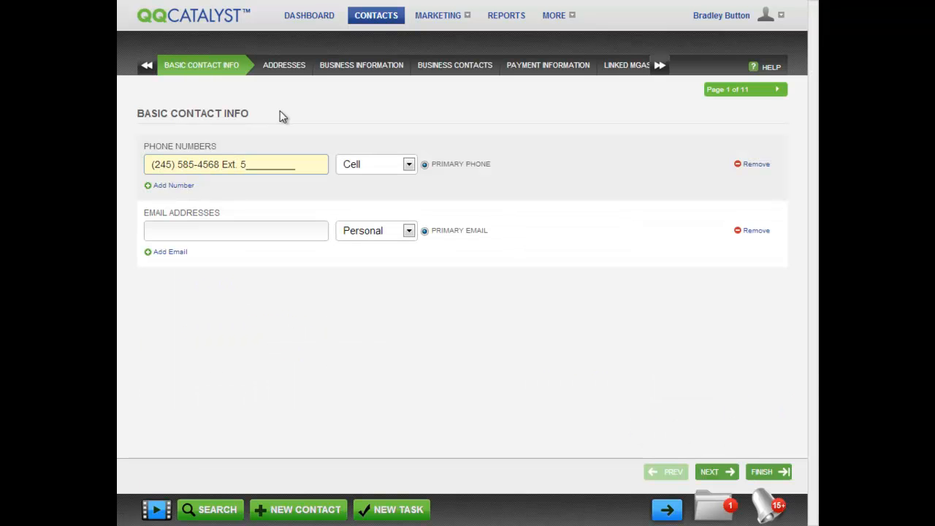
# Enter two cell phone numbers for the contact, the first one primary.
pyautogui.click(179, 186)
# Enter two personal e-mail addresses for the contact, the first one primary.
pyautogui.click(207, 261)
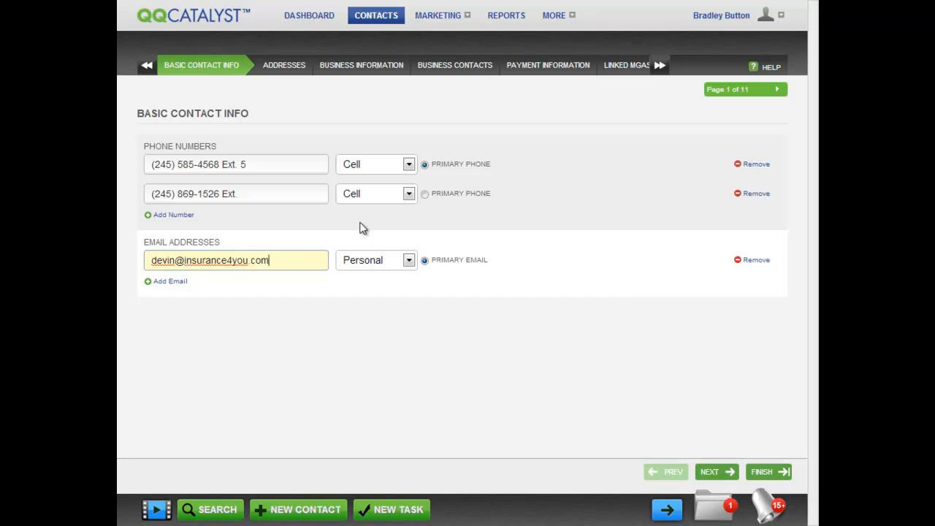
pyautogui.click(172, 282)
pyautogui.click(319, 331)
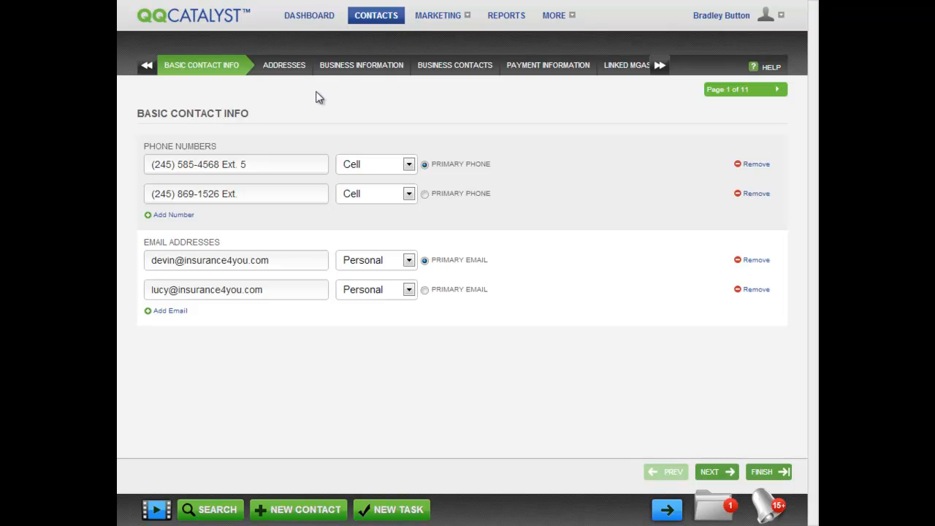
# Move between Basic Contact Info, Business Information and Business Contacts, ending on page 4 of 11.
pyautogui.click(347, 68)
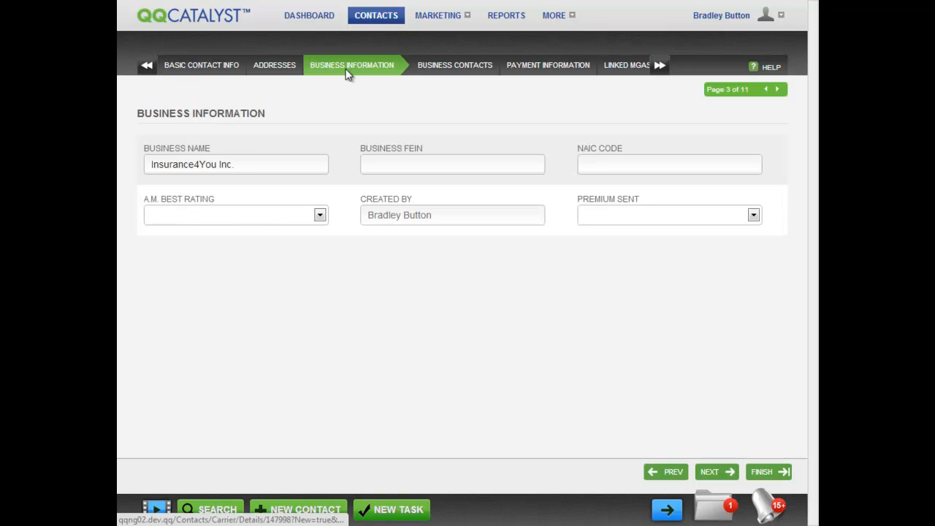
pyautogui.click(198, 68)
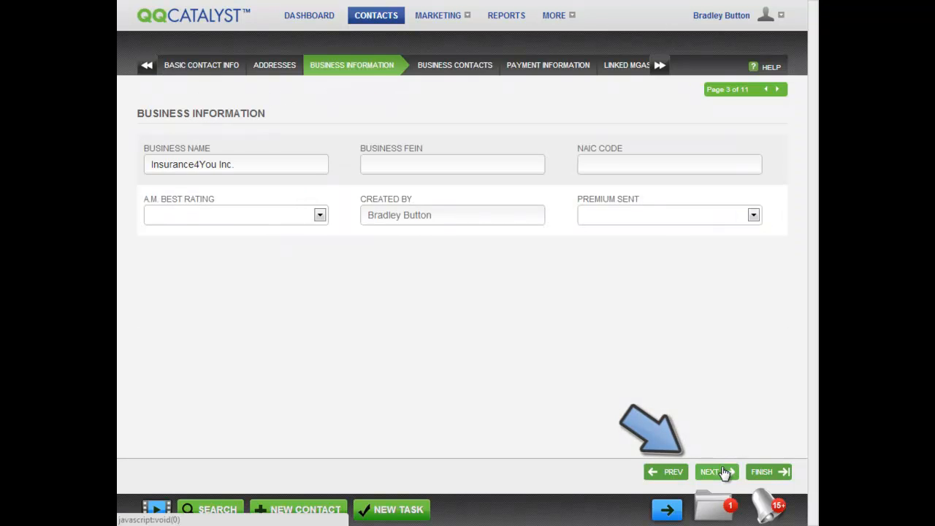
pyautogui.click(716, 472)
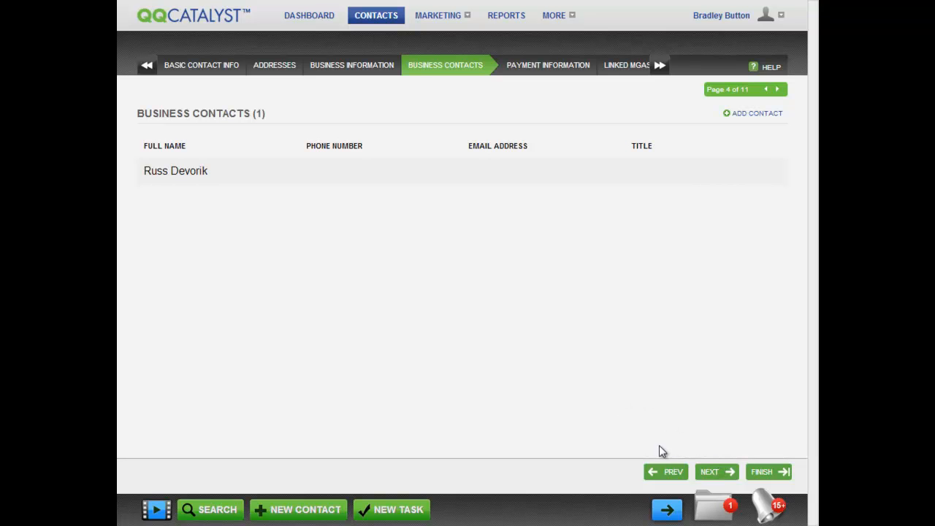
pyautogui.click(662, 474)
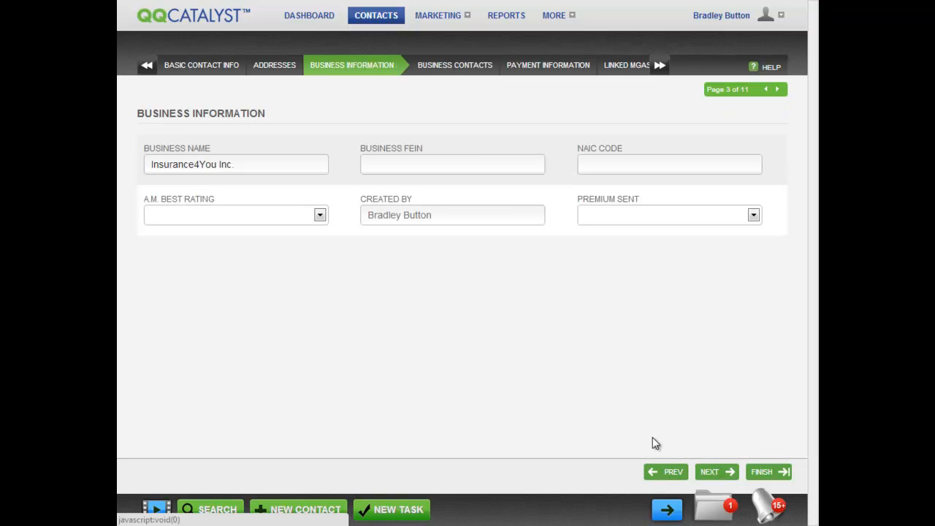
pyautogui.click(454, 70)
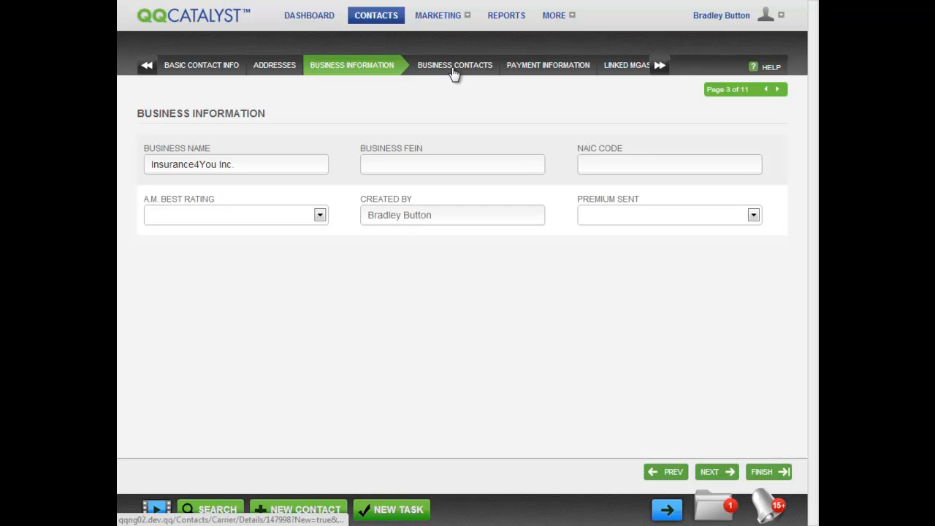
pyautogui.click(356, 68)
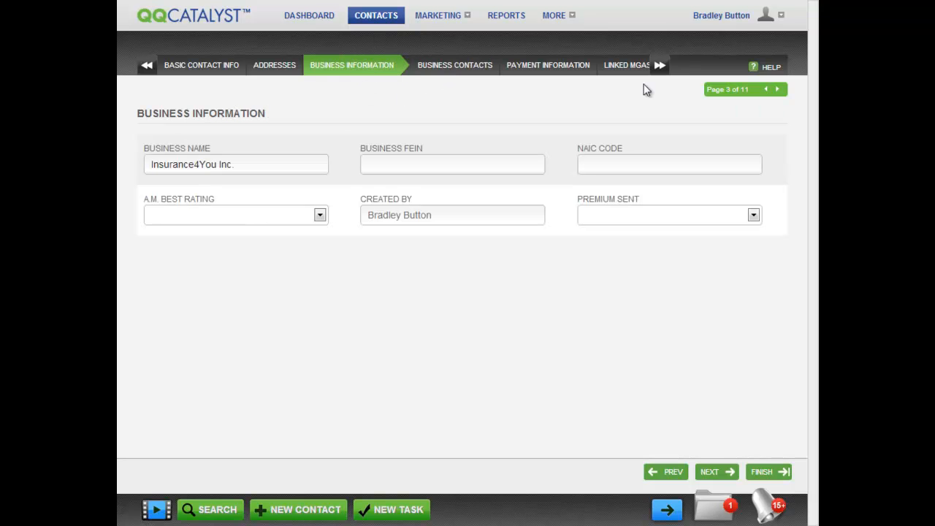
pyautogui.click(660, 66)
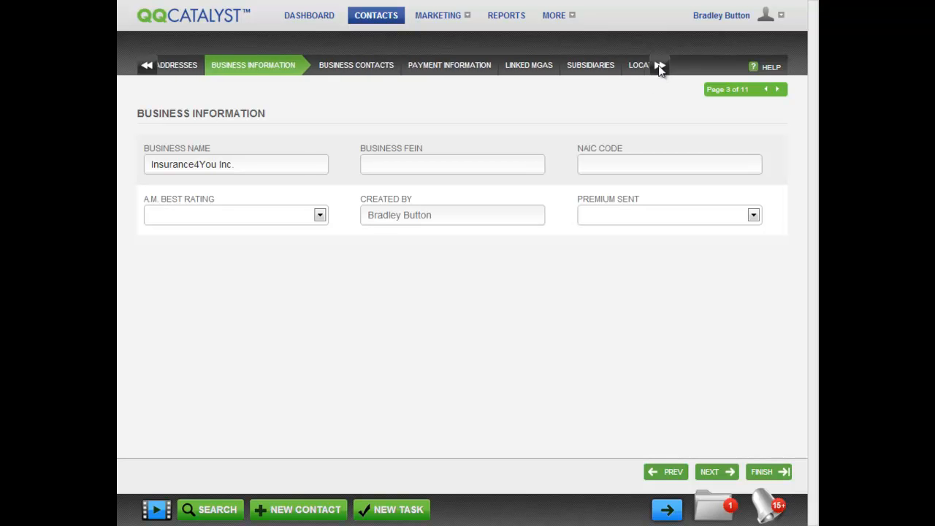
pyautogui.click(149, 67)
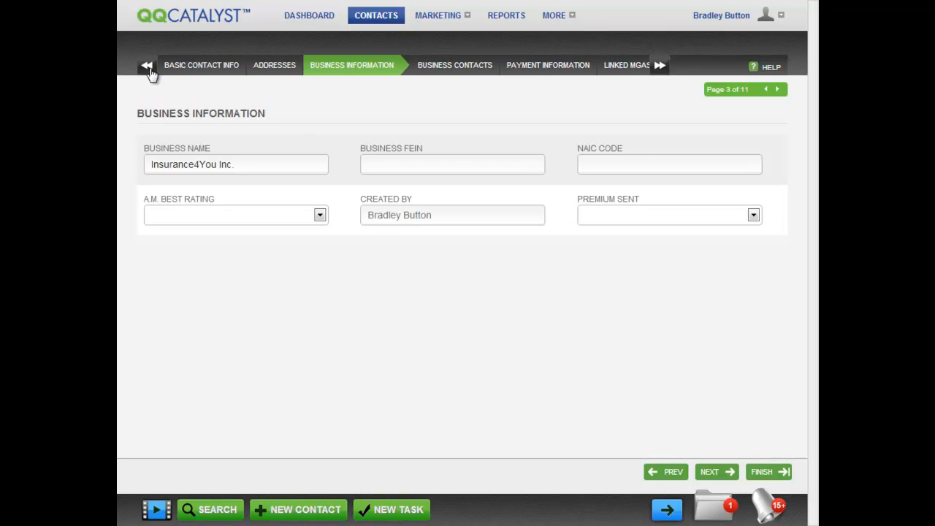
pyautogui.click(778, 90)
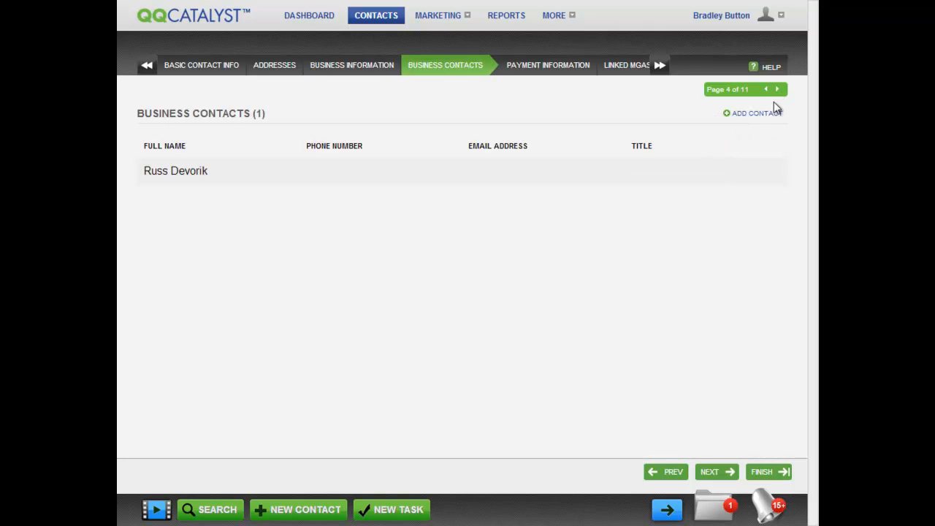
# Return to page 3 and keep Mailing as the address type for the Fort Lauderdale address.
pyautogui.click(766, 90)
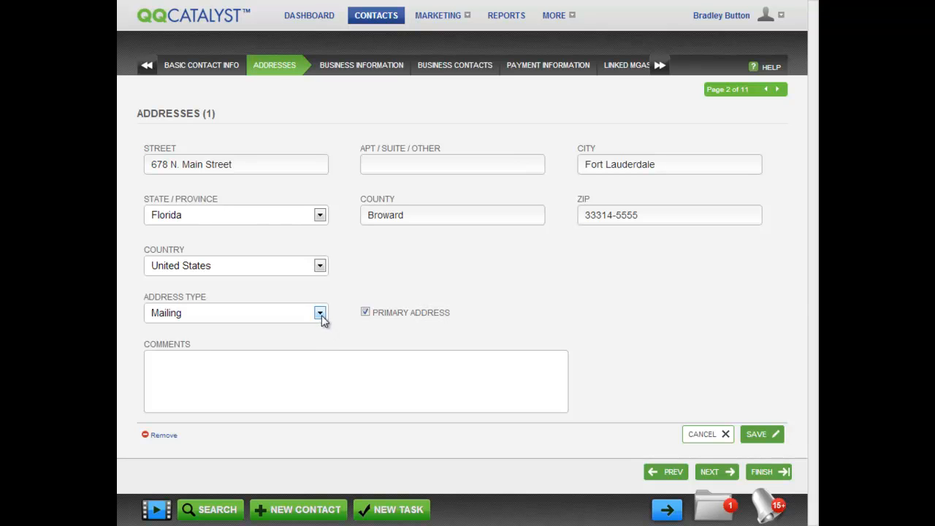
pyautogui.click(320, 314)
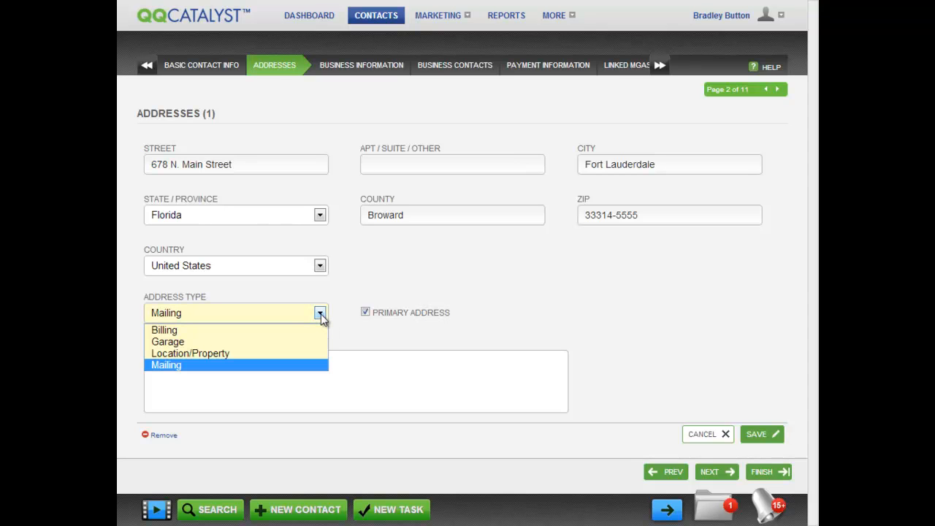
pyautogui.click(320, 316)
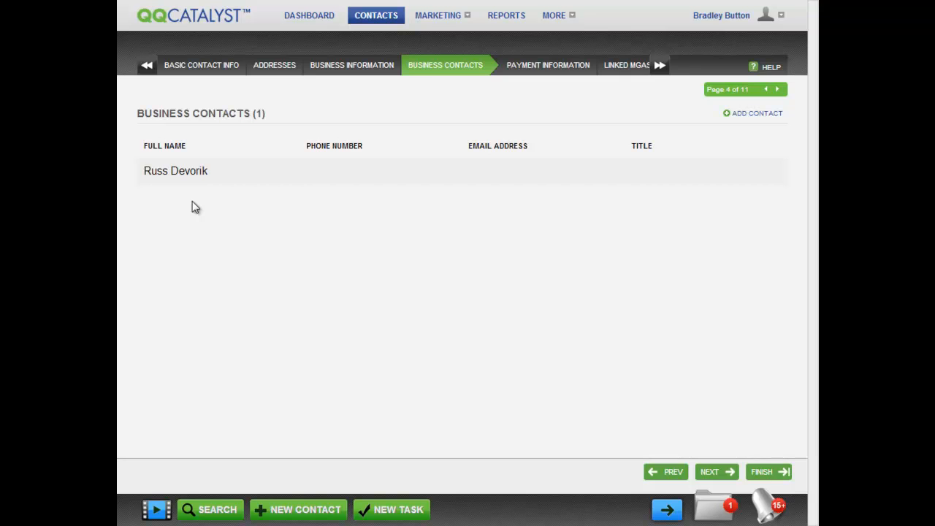
# Open the carrier's business contact row for editing.
pyautogui.click(203, 175)
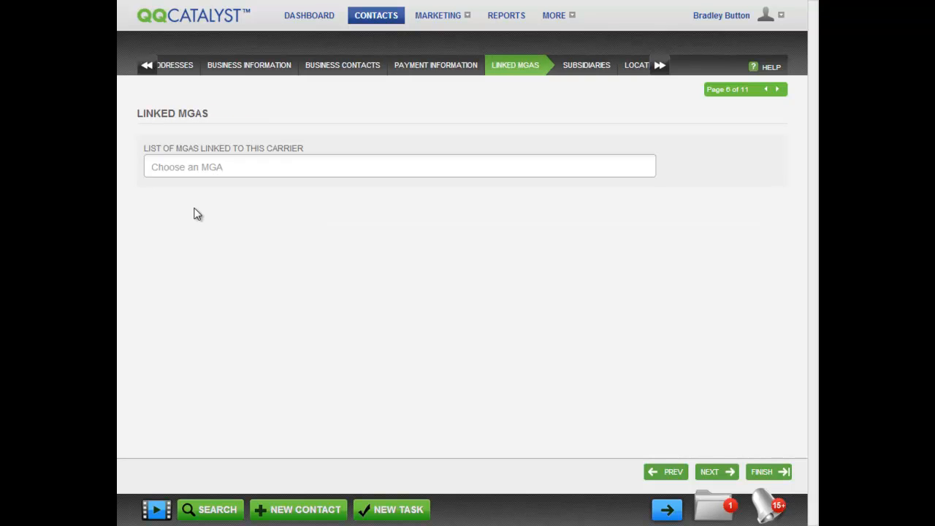
# Pick GALAXY MGA, then add Links Insurance Services as a second linked MGA.
pyautogui.click(192, 167)
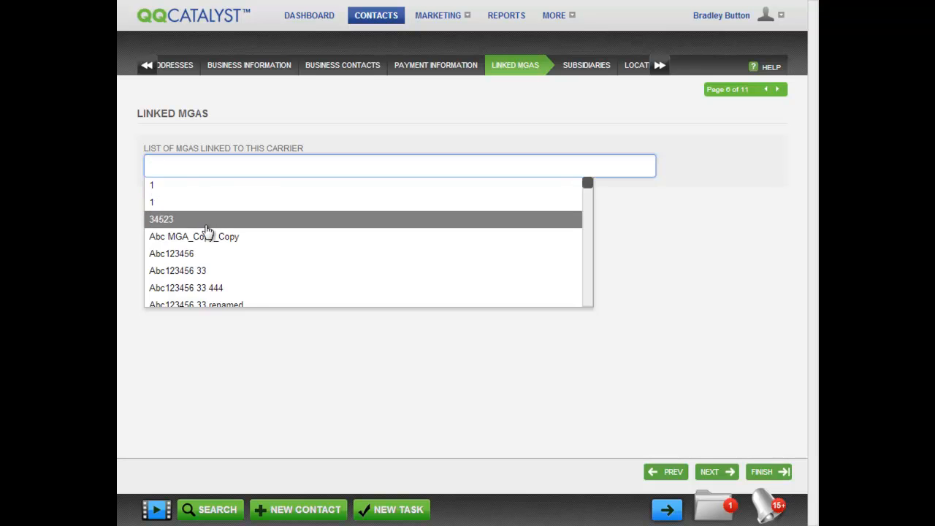
pyautogui.scroll(-3, 207, 232)
pyautogui.click(188, 253)
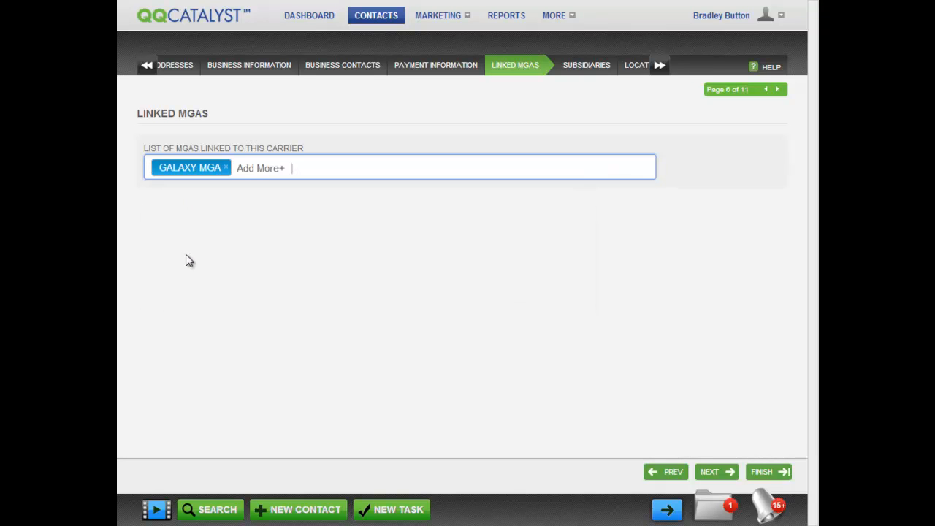
pyautogui.click(265, 168)
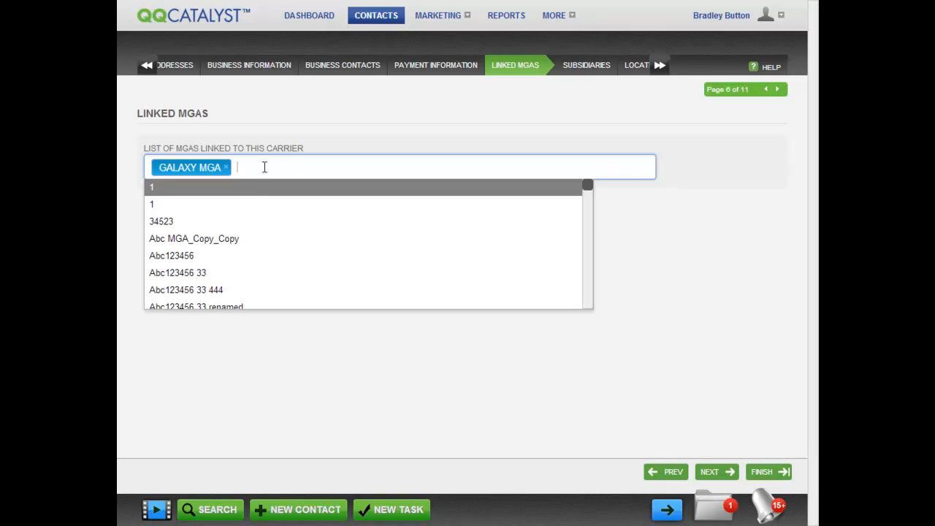
pyautogui.scroll(-5, 253, 248)
pyautogui.click(247, 273)
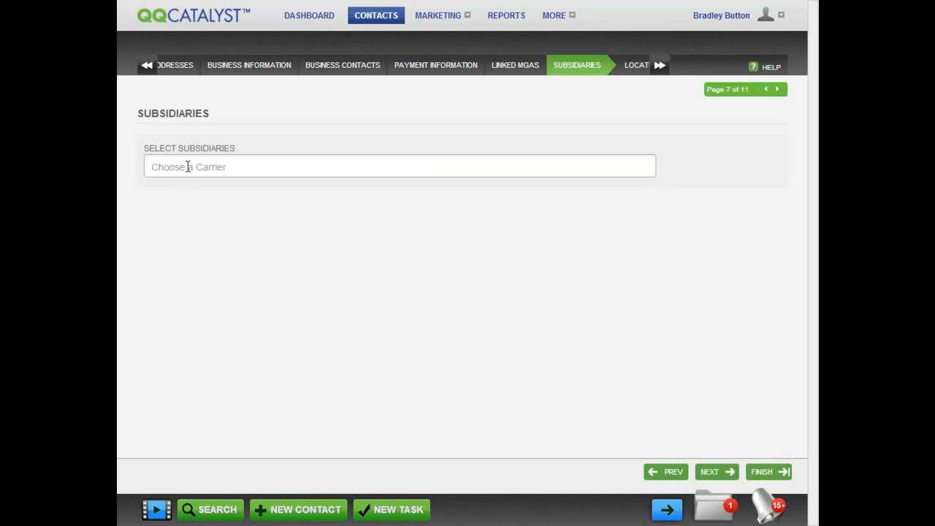
# Add American Family Home Ins Co and American Modern Lloyds Ins Co as subsidiaries.
pyautogui.click(187, 167)
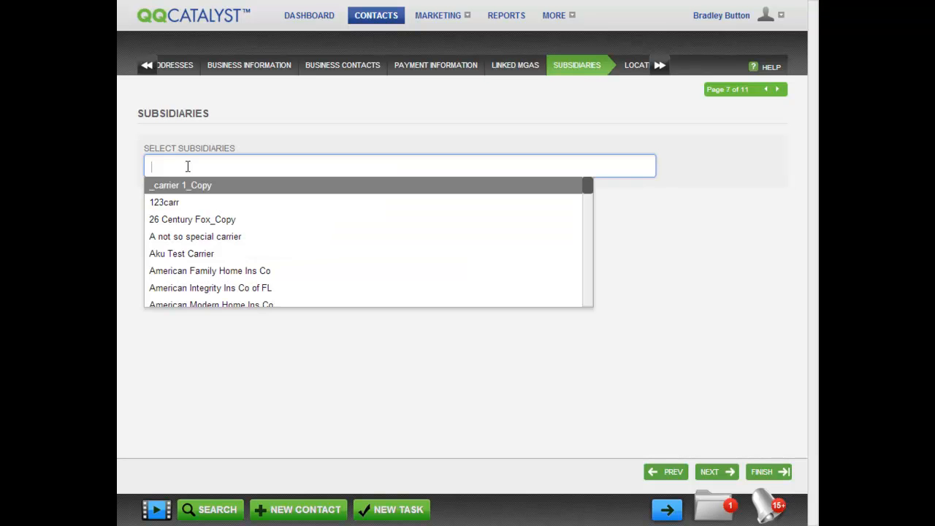
pyautogui.click(205, 271)
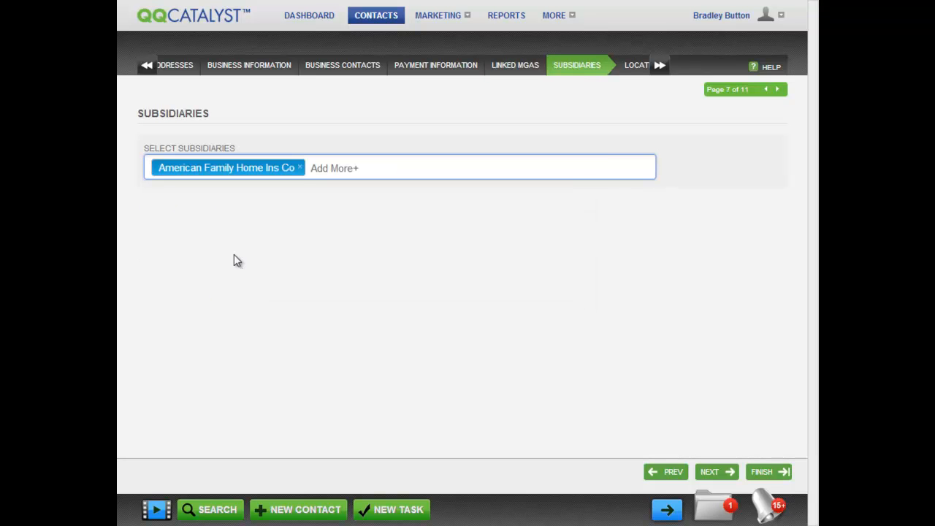
pyautogui.click(328, 168)
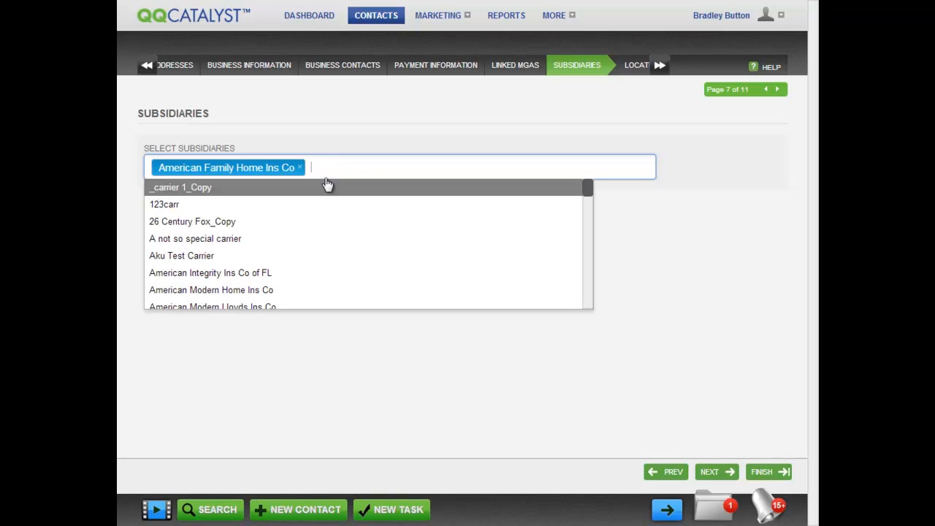
pyautogui.click(278, 302)
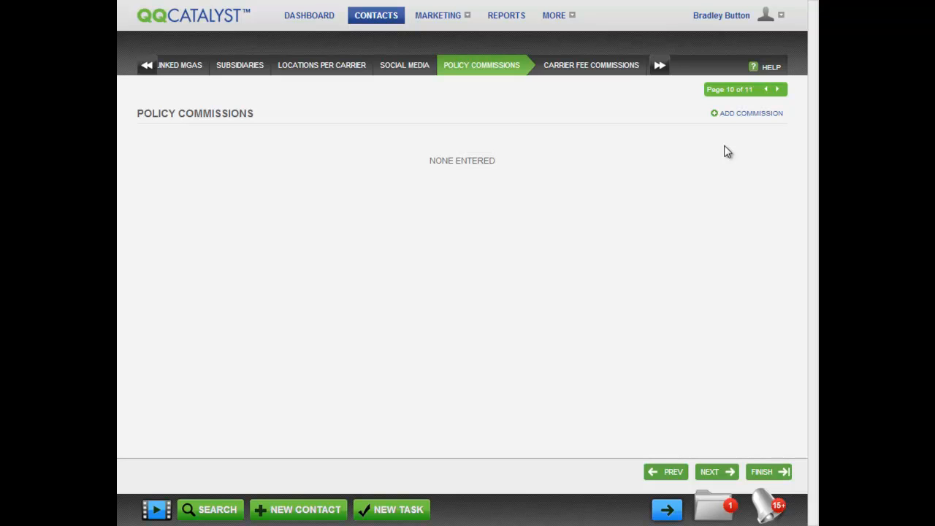
# Add a policy commission with Corporate location, GALAXY MGA, Business Owners line and Annual term.
pyautogui.click(751, 114)
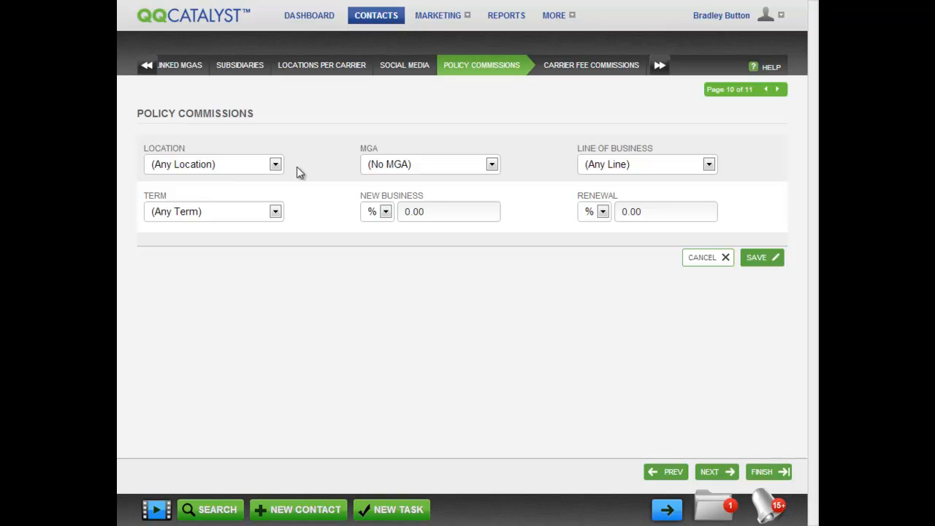
pyautogui.click(275, 165)
pyautogui.click(261, 194)
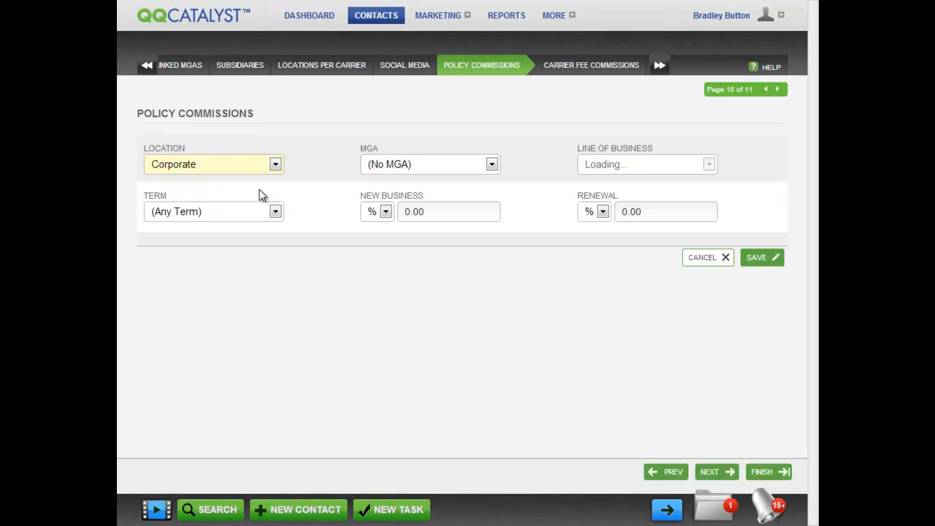
pyautogui.click(492, 166)
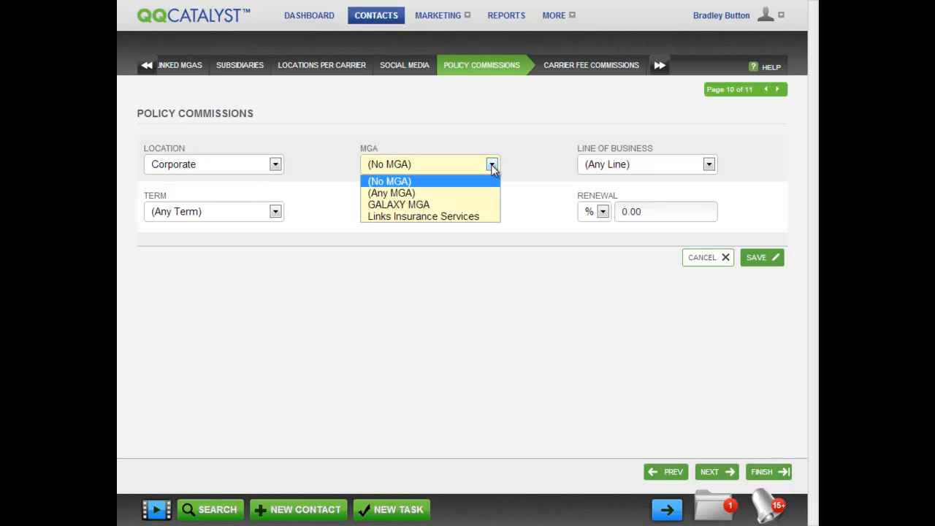
pyautogui.click(471, 205)
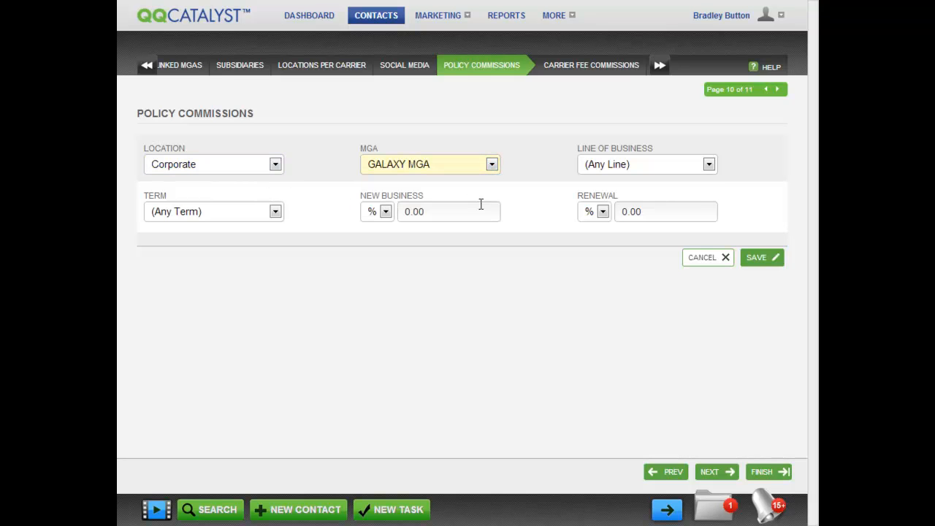
pyautogui.click(707, 165)
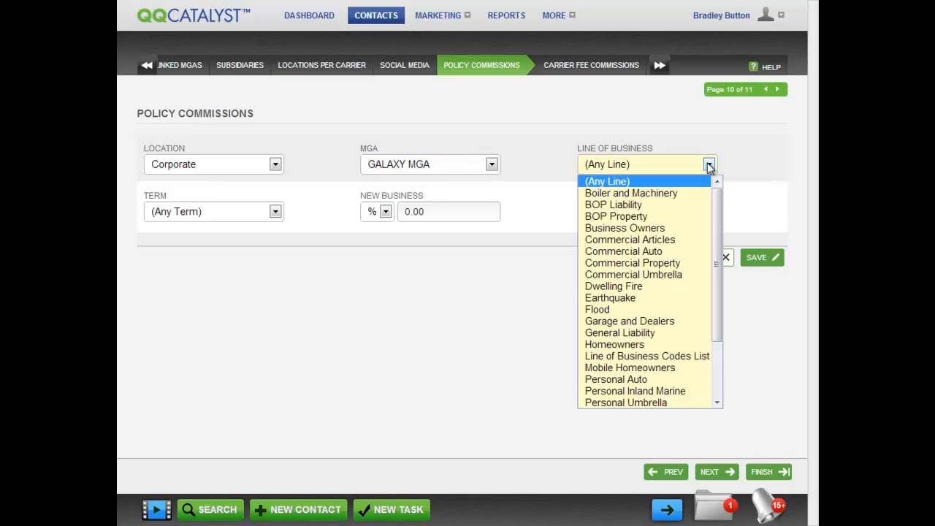
pyautogui.click(661, 228)
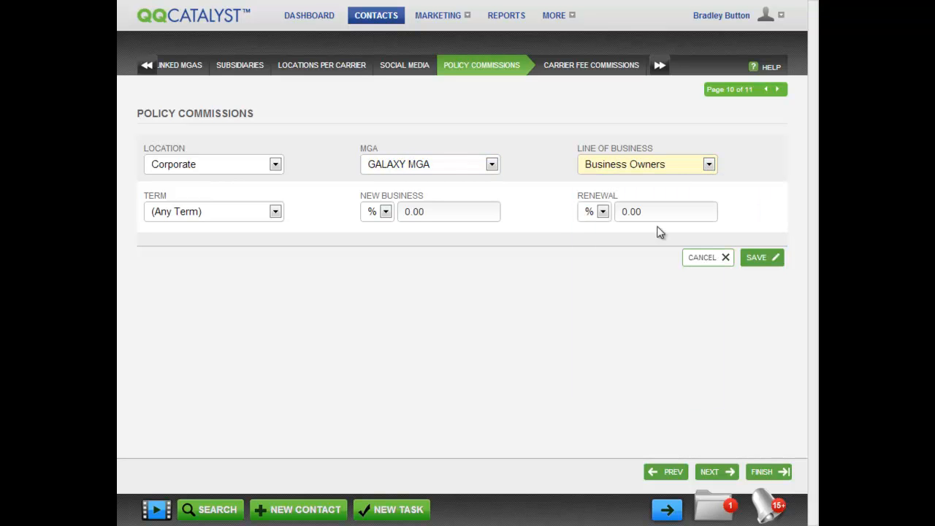
pyautogui.click(274, 212)
pyautogui.click(255, 244)
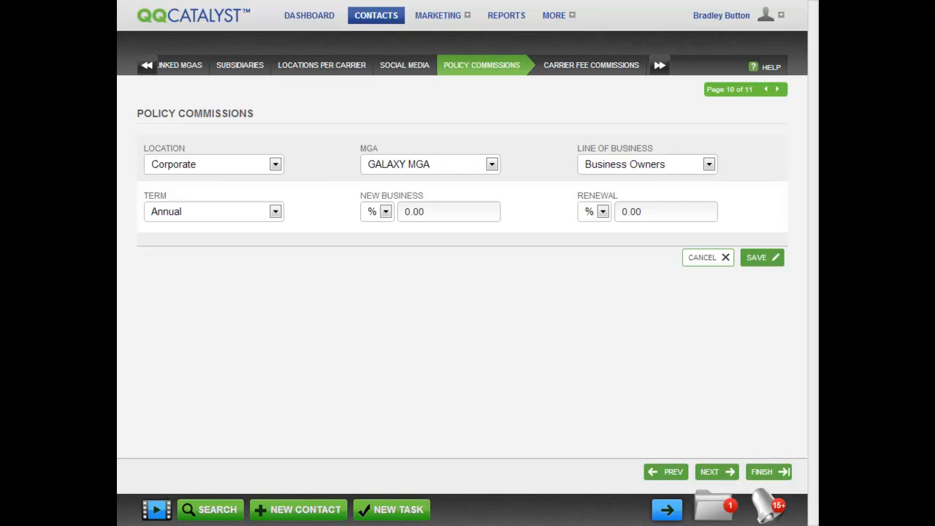
# Reset the commission to (Any Location), (Any MGA) and (Any Term).
pyautogui.click(275, 165)
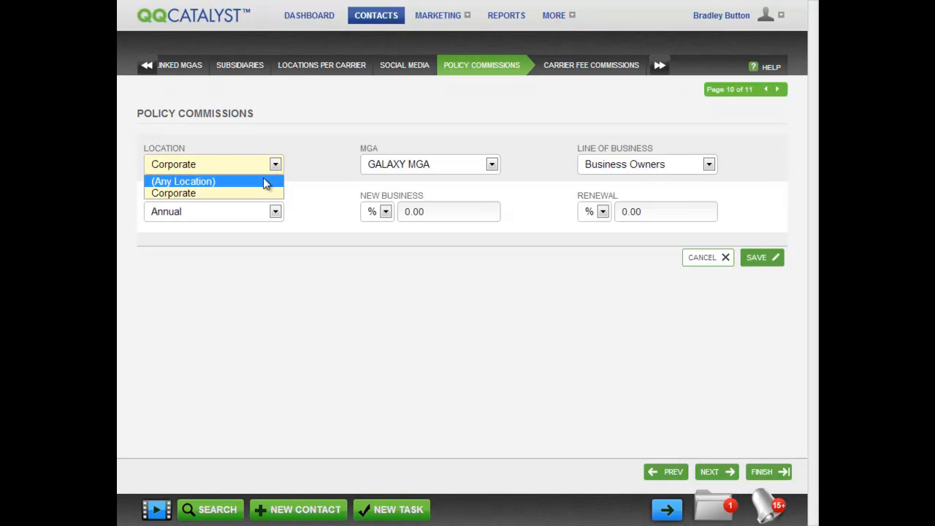
pyautogui.click(265, 183)
pyautogui.click(491, 167)
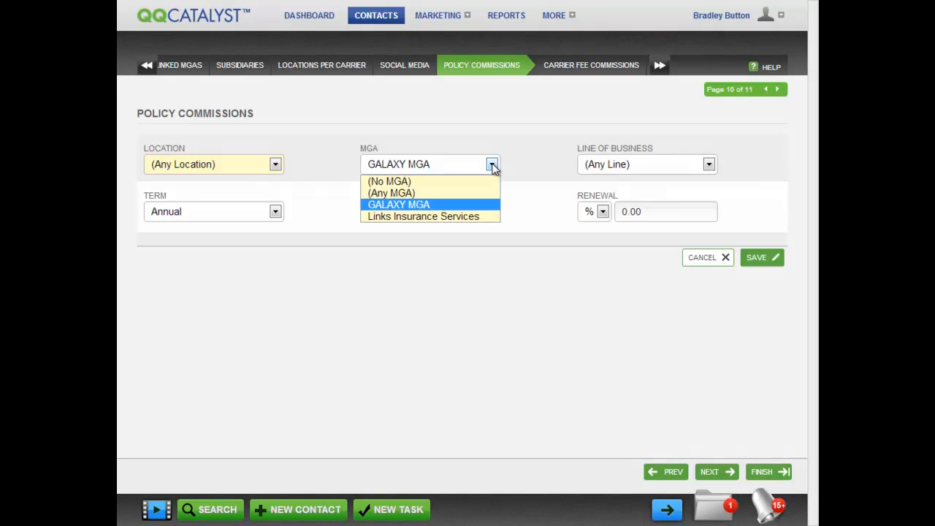
pyautogui.click(480, 193)
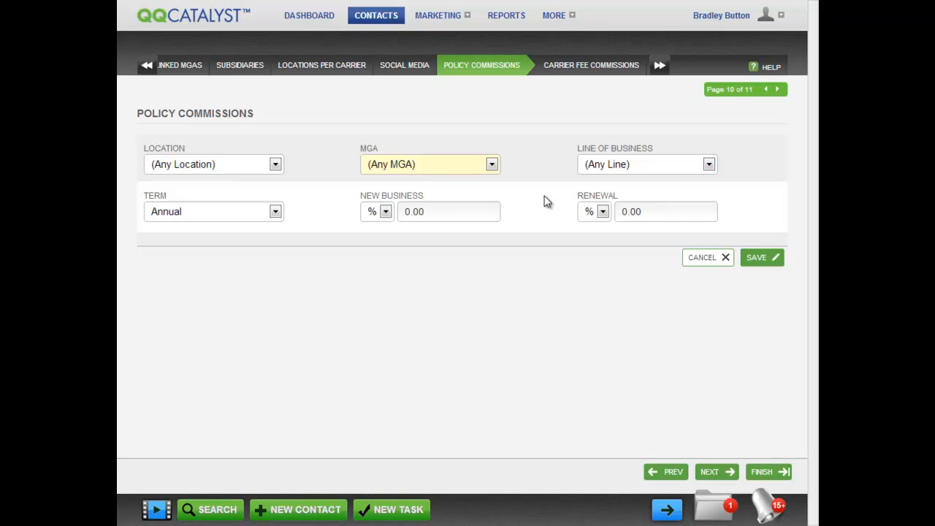
pyautogui.click(275, 213)
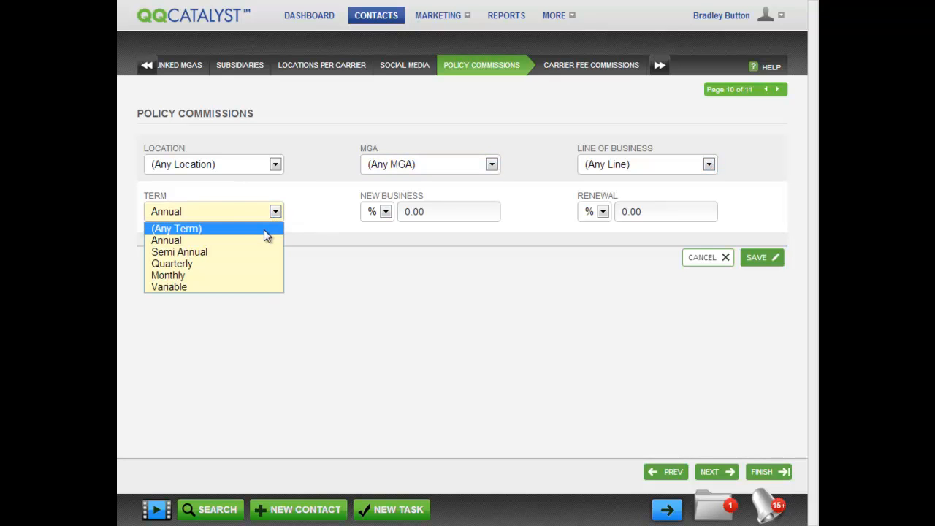
pyautogui.click(264, 229)
pyautogui.click(376, 278)
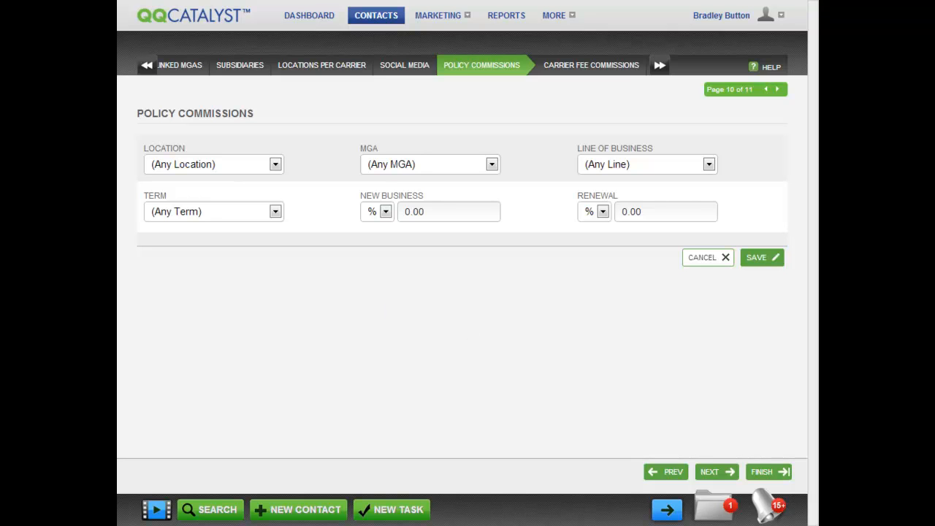
# Set new business to $10.00 and renewal to 10.00%, then save the commission.
pyautogui.click(386, 212)
pyautogui.click(387, 227)
pyautogui.click(404, 212)
pyautogui.write('1')
pyautogui.click(603, 212)
pyautogui.click(607, 239)
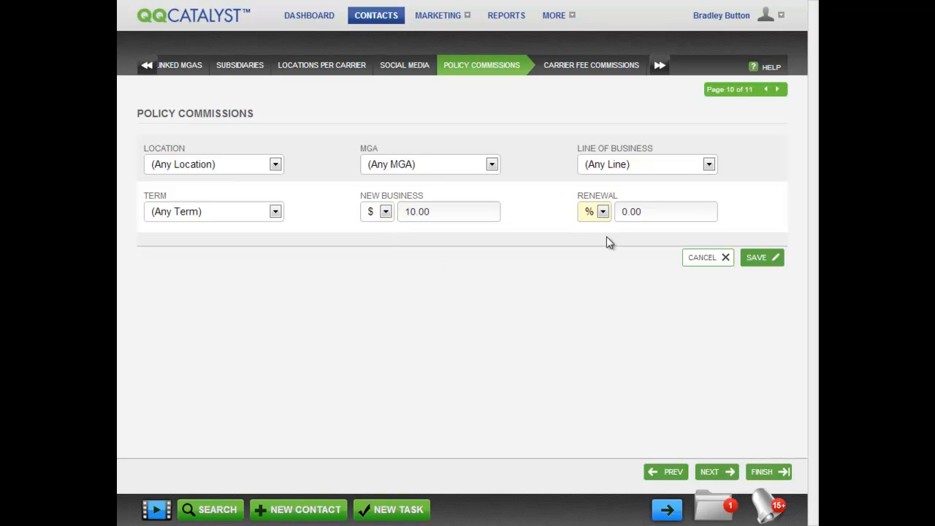
pyautogui.click(619, 212)
pyautogui.write('1')
pyautogui.click(617, 264)
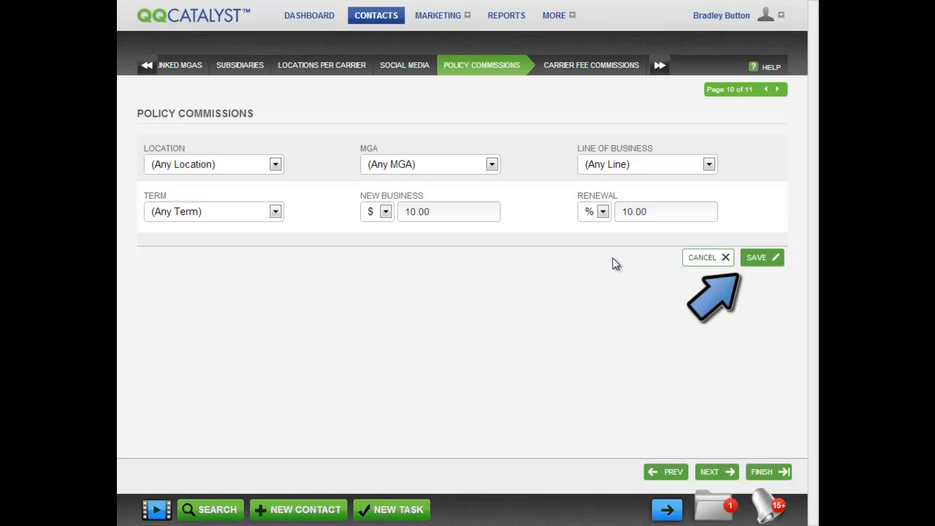
pyautogui.click(763, 258)
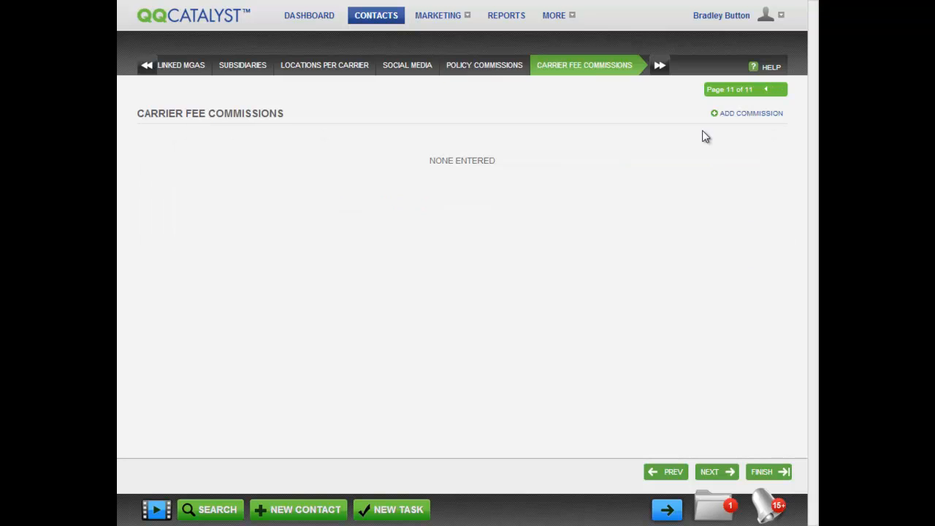
# Add a Carrier Fee11 commission for GALAXY MGA at 10.00% and save it.
pyautogui.click(743, 121)
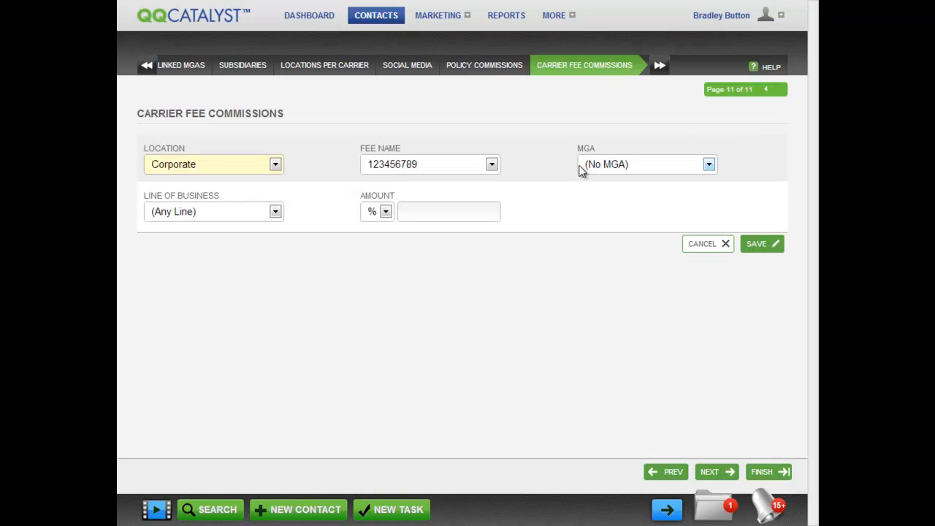
pyautogui.click(492, 164)
pyautogui.click(431, 321)
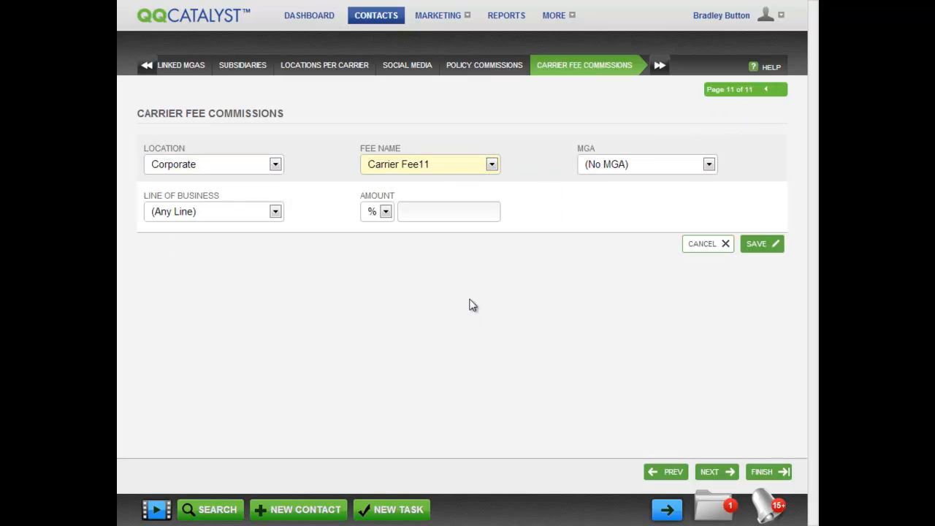
pyautogui.click(711, 167)
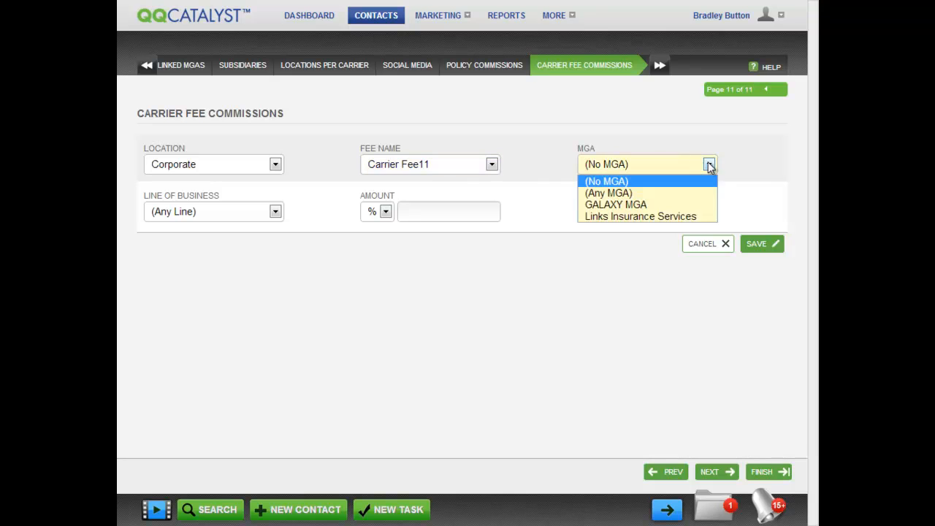
pyautogui.click(662, 203)
pyautogui.click(418, 212)
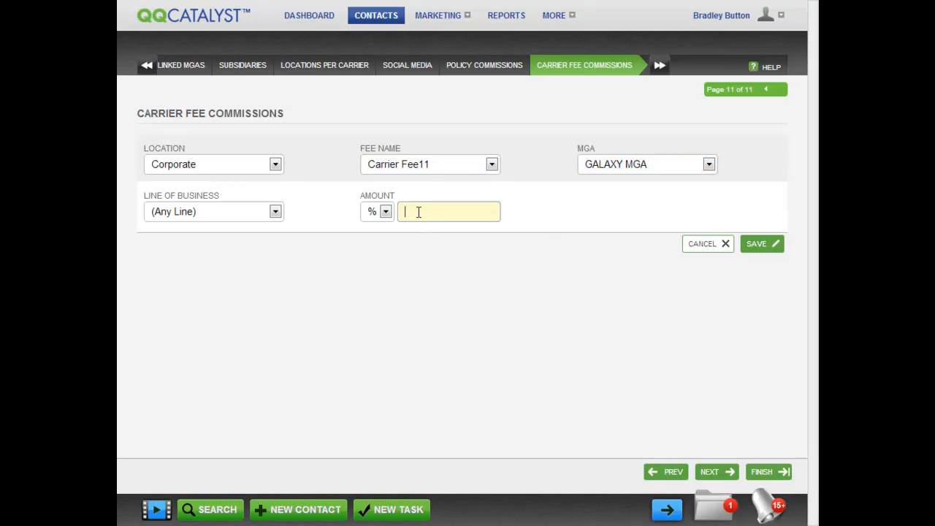
pyautogui.write('10')
pyautogui.click(436, 269)
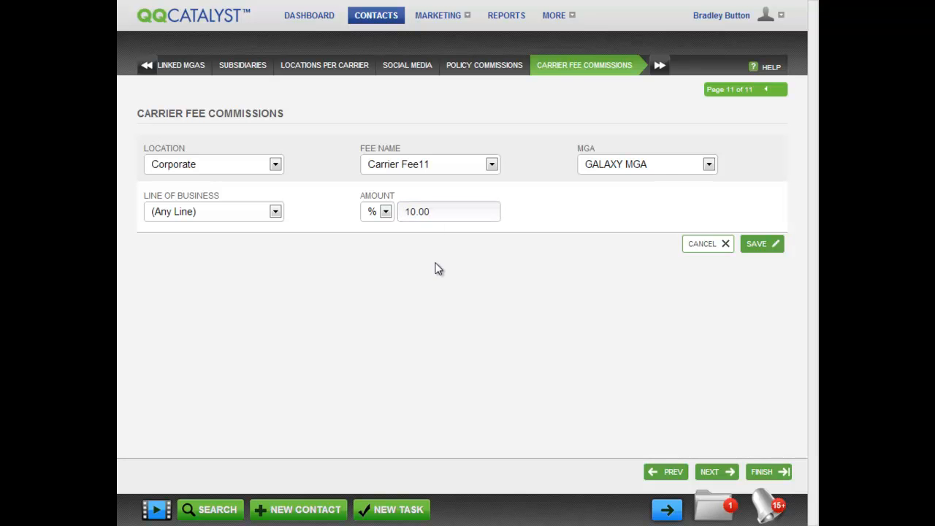
pyautogui.click(757, 244)
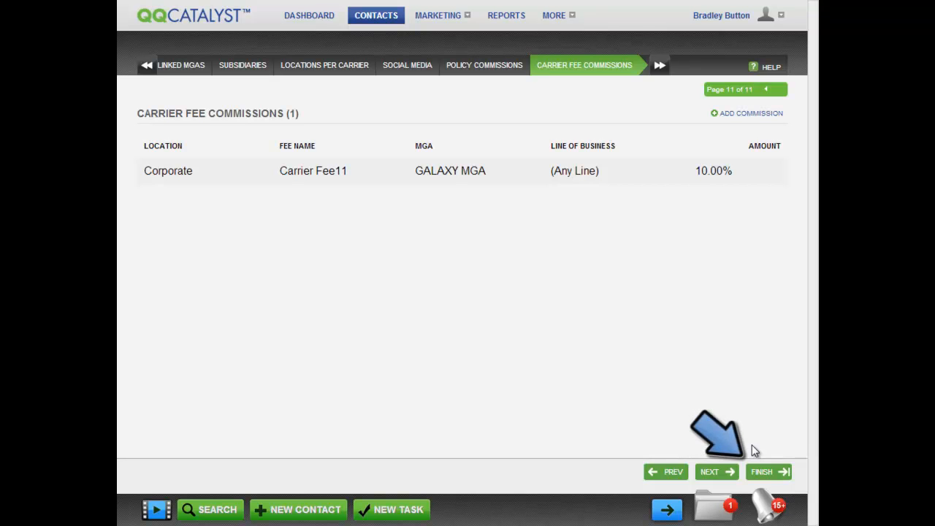
# Finish the wizard to save the Insurance4You Inc. carrier contact with its 10.00% carrier fee commission.
pyautogui.click(768, 472)
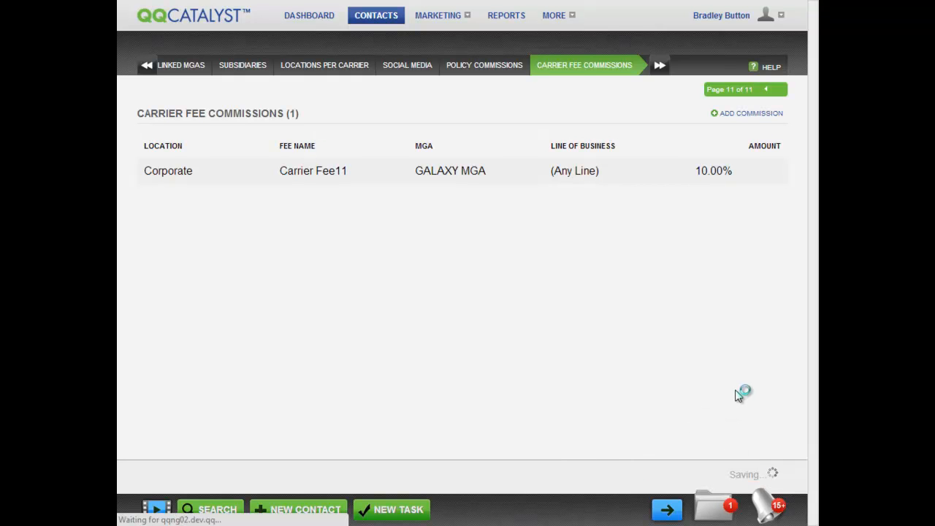